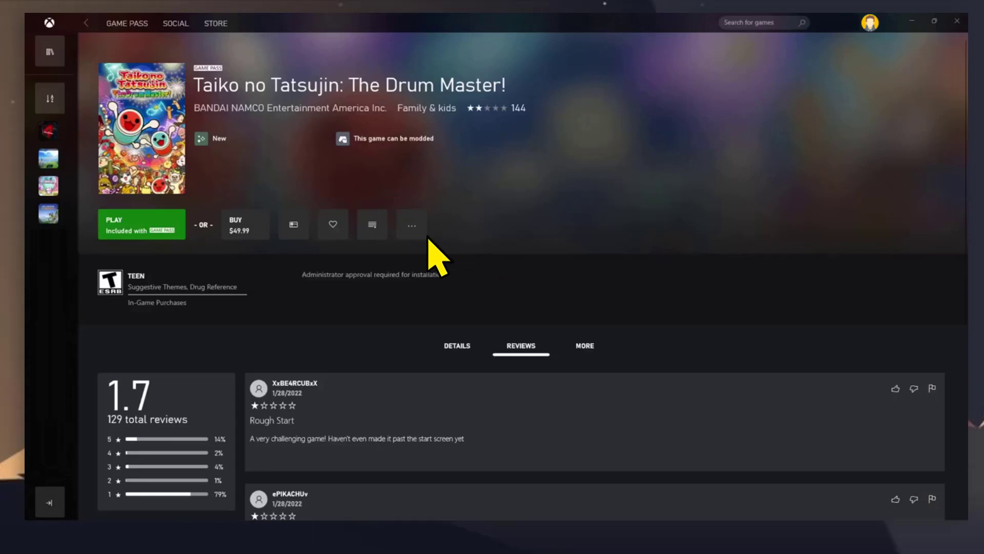
Turn on Enable Mods for Taiko no Tatsujin, accept the warning, and open its mods folder.
left_click(410, 230)
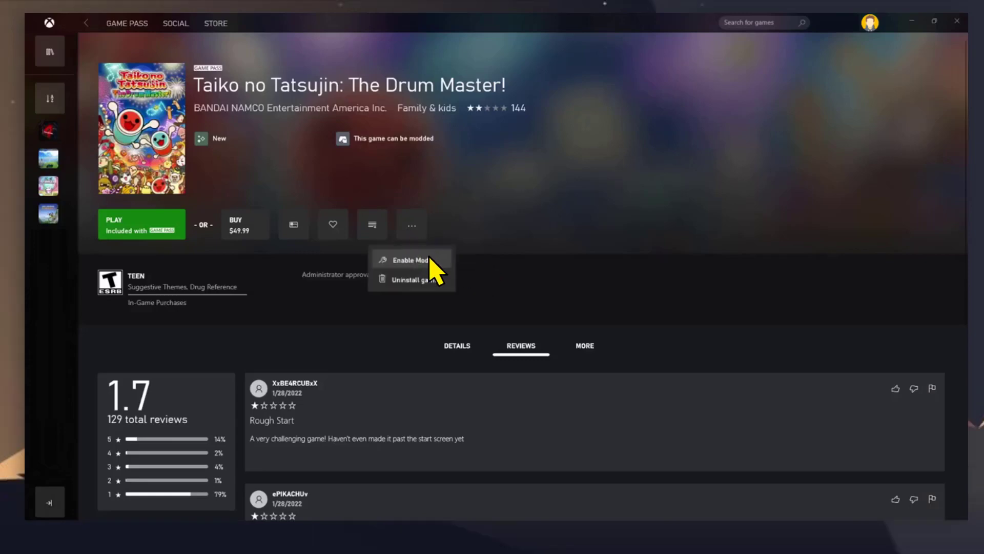
left_click(431, 262)
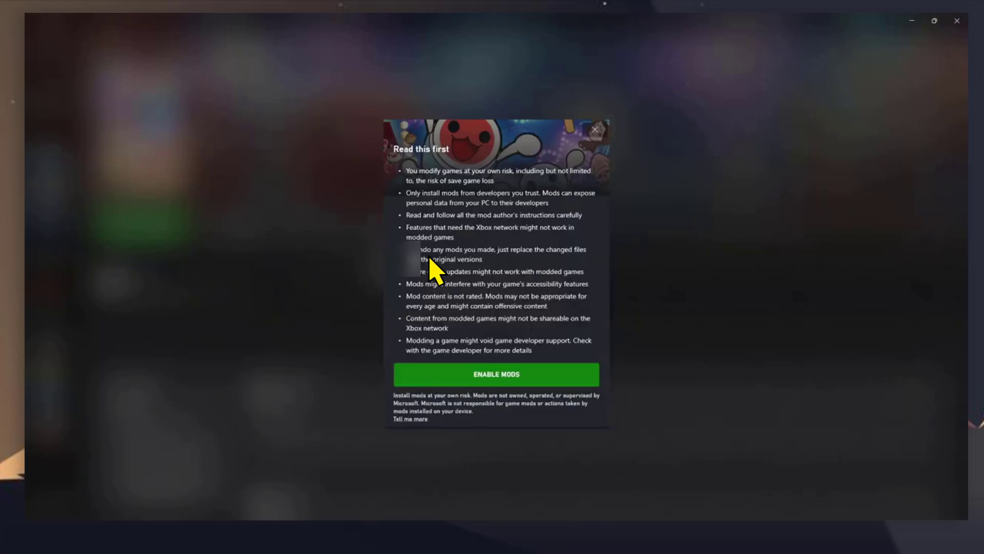
left_click(501, 374)
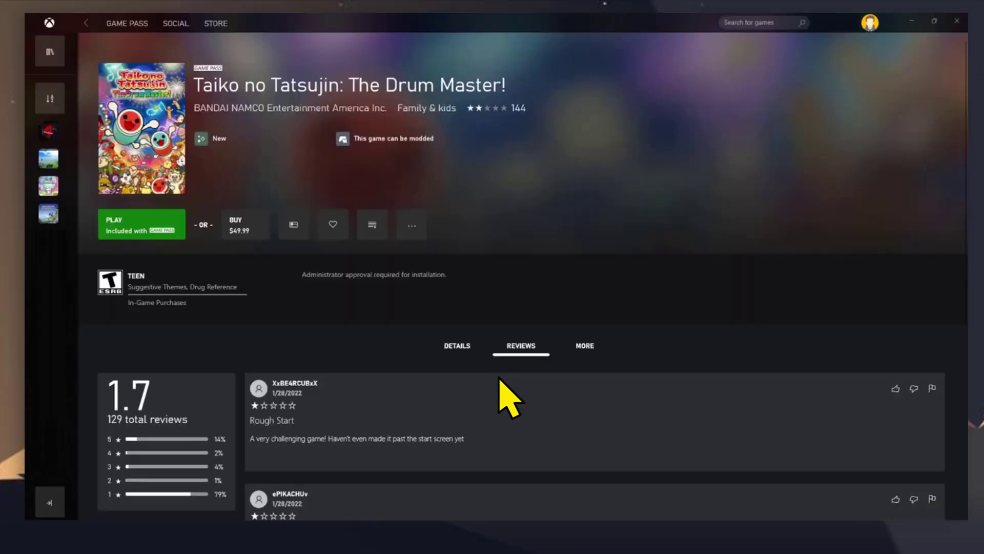
left_click(412, 231)
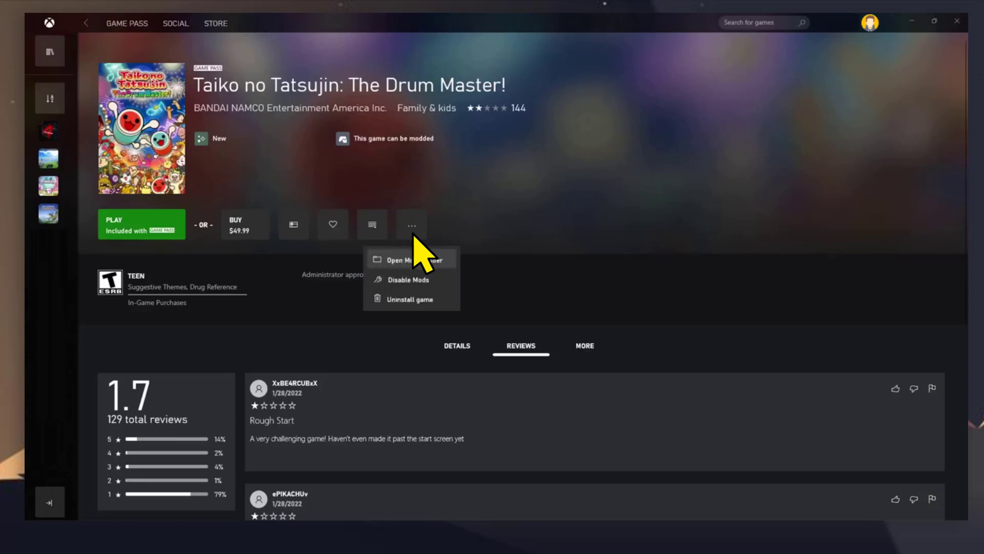
left_click(416, 260)
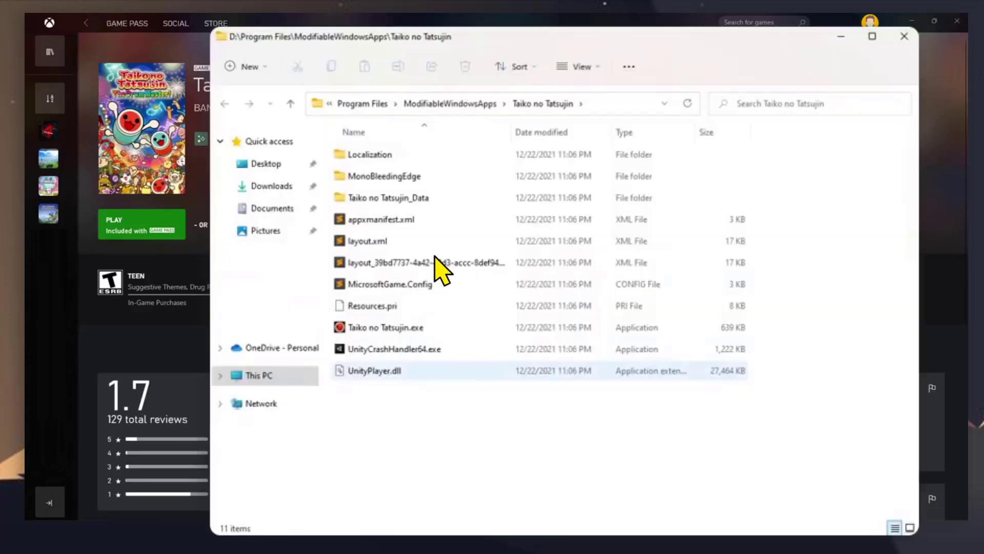
Close the Xbox app and go to the Taiko no Tatsujin_Data > Managed folder.
left_click(960, 24)
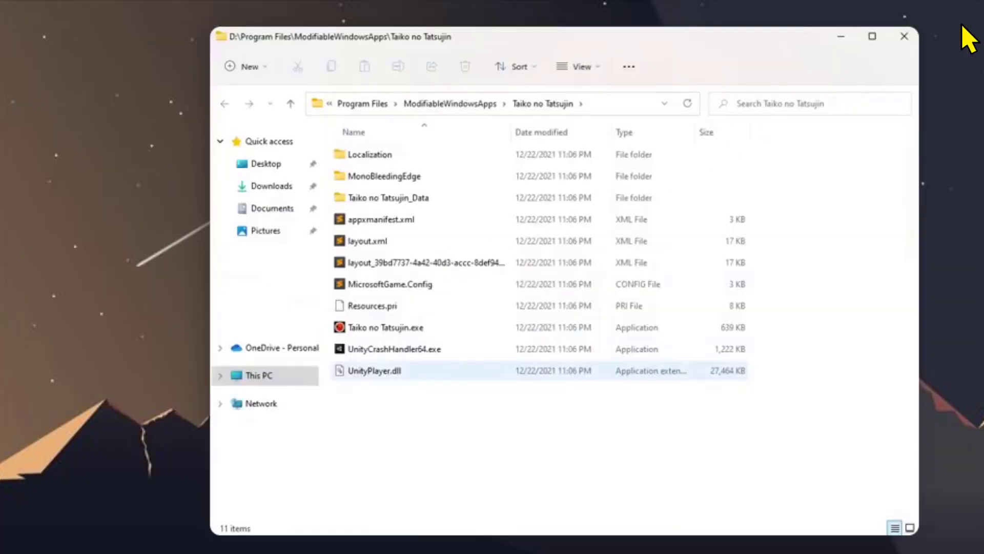
double_click(421, 200)
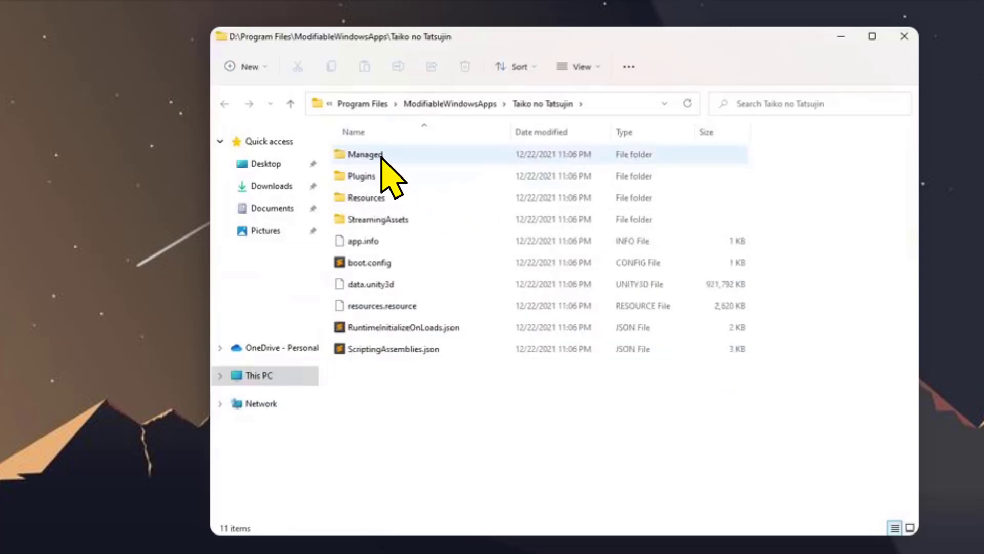
double_click(365, 154)
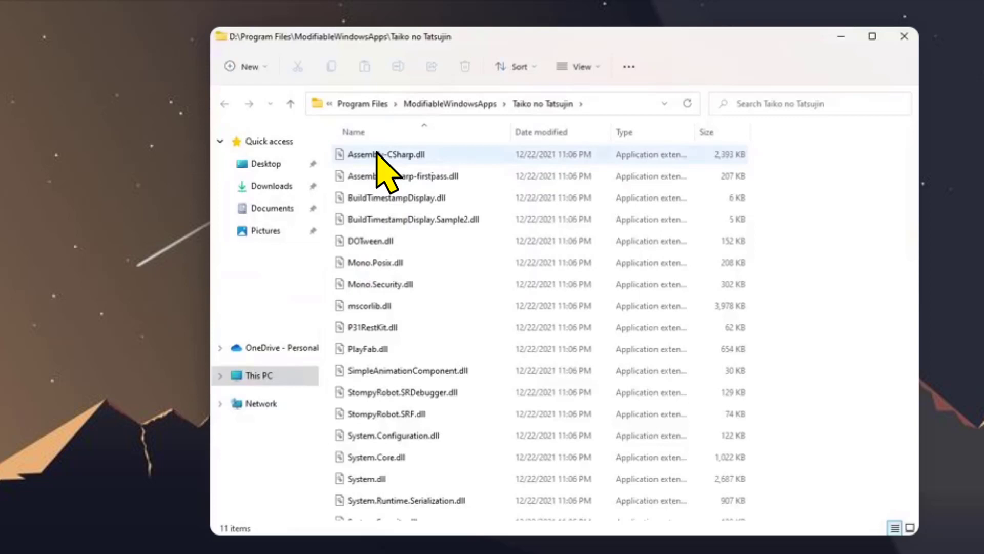
Open Assembly-CSharp.dll with HHD Hex Editor Neo from the full context menu.
right_click(442, 152)
left_click(481, 283)
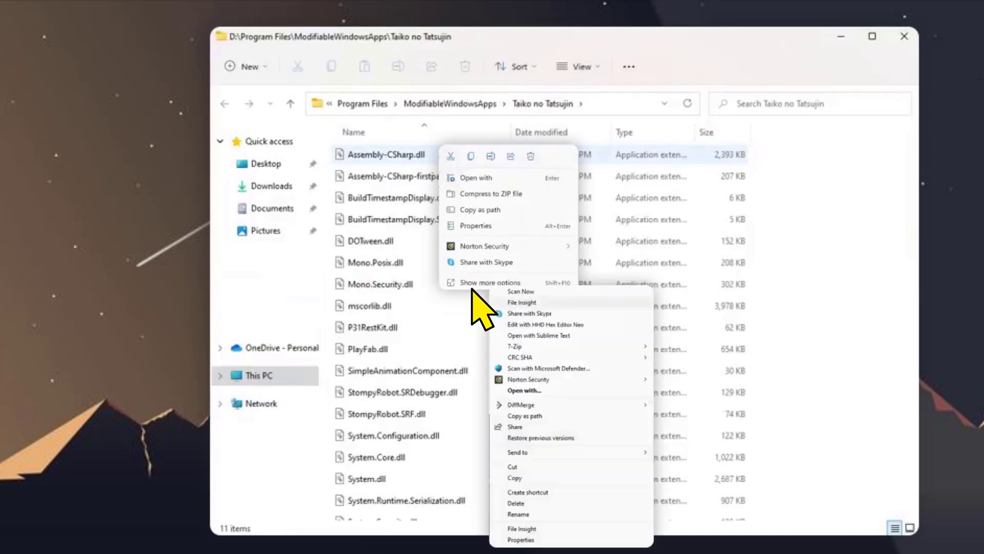
left_click(578, 324)
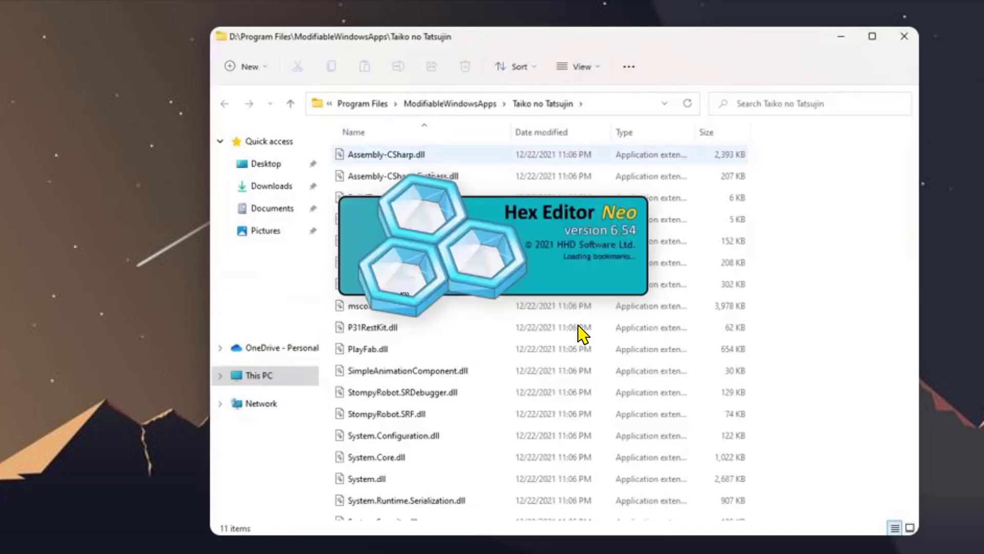
Close File Explorer and save Assembly-CSharp.dll with 0217 patched to 0216.
left_click(905, 36)
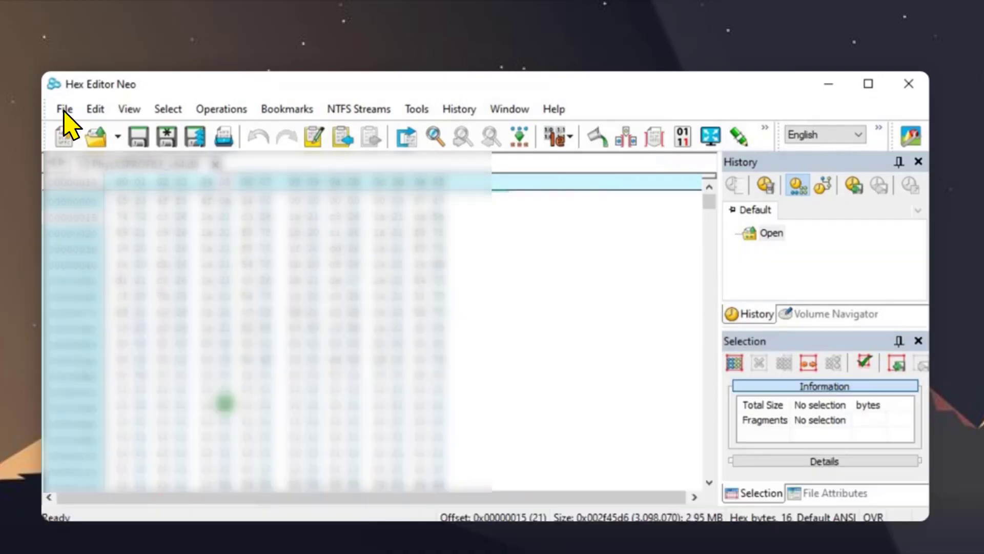
left_click(65, 110)
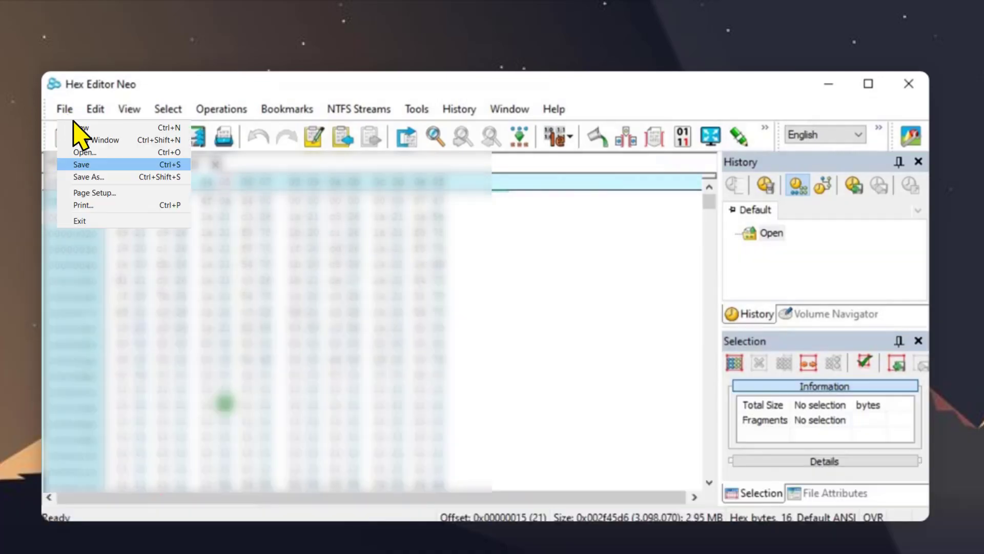
left_click(111, 164)
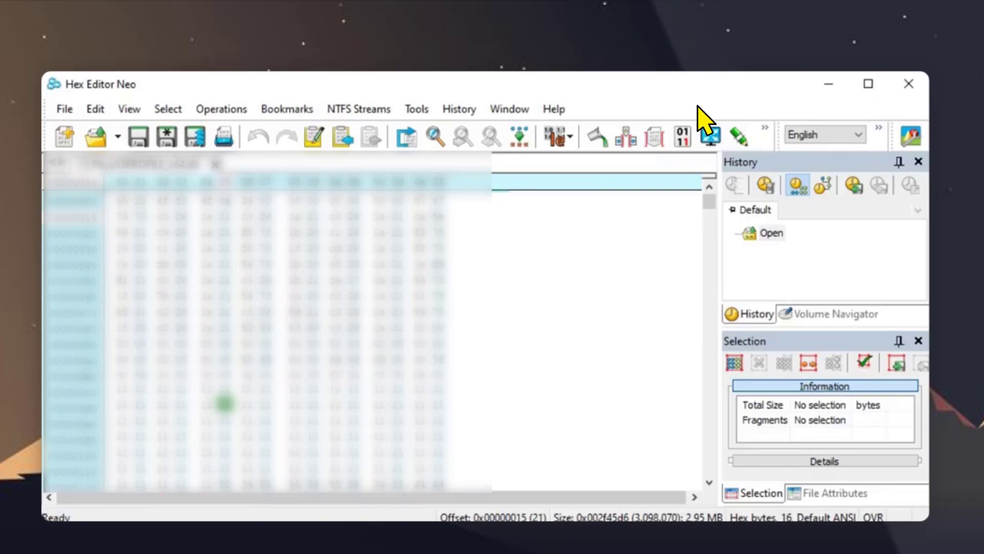
Close the Hex Editor Neo window, leaving the empty desktop.
left_click(908, 84)
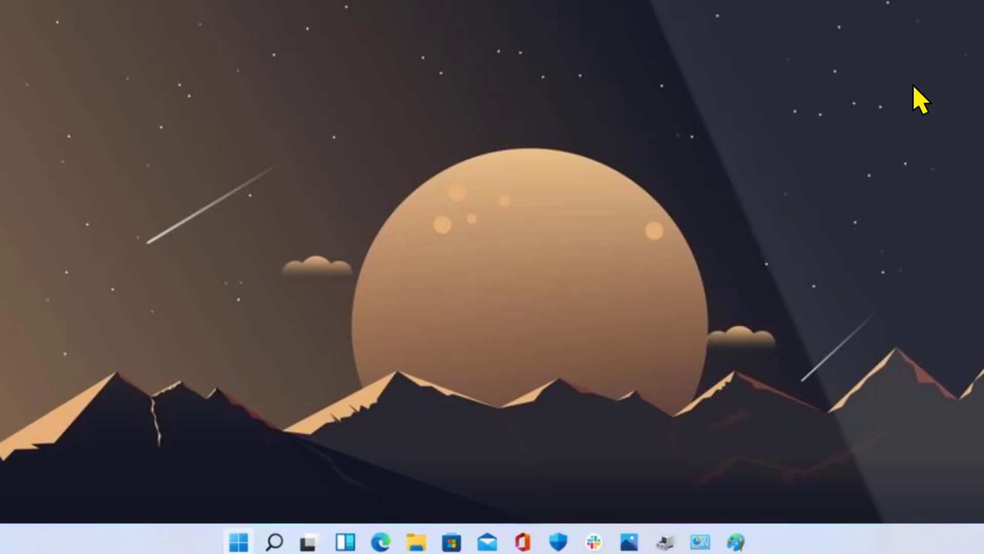